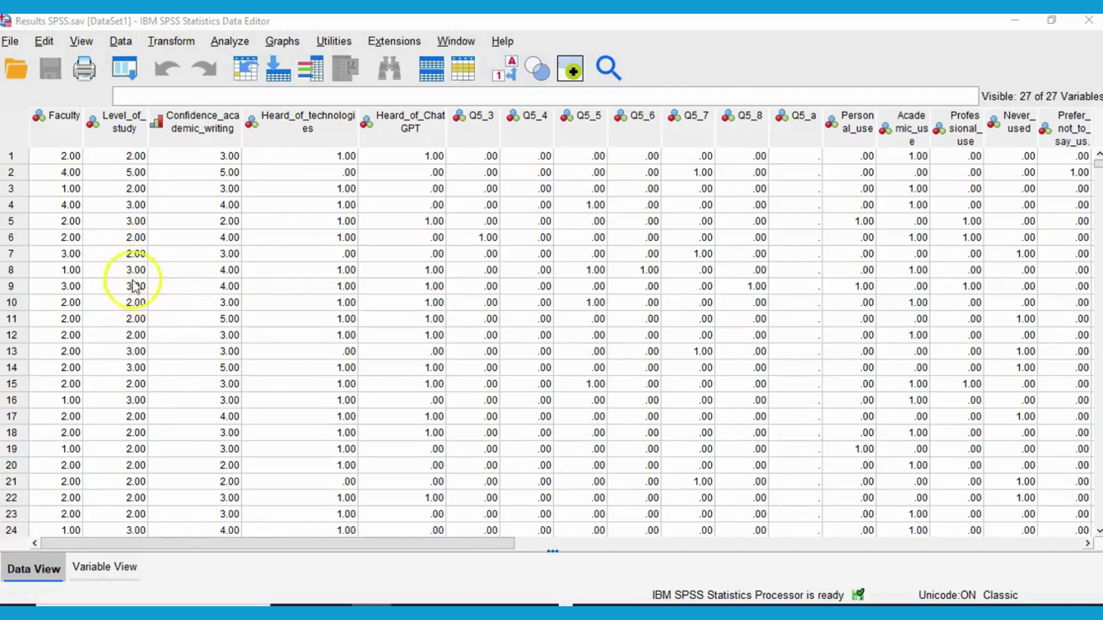
# In Variable View, check that Level_ordinal's value labels run from Foundation to Not sure
pyautogui.click(119, 575)
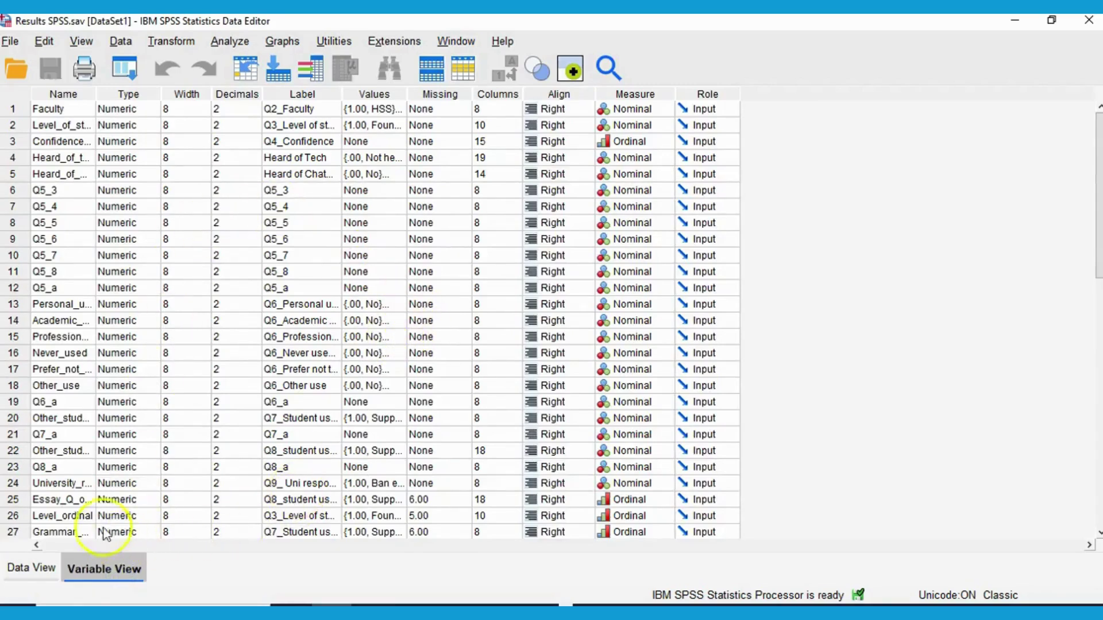
pyautogui.scroll(-3, 119, 479)
pyautogui.scroll(1, 120, 473)
pyautogui.scroll(1, 121, 476)
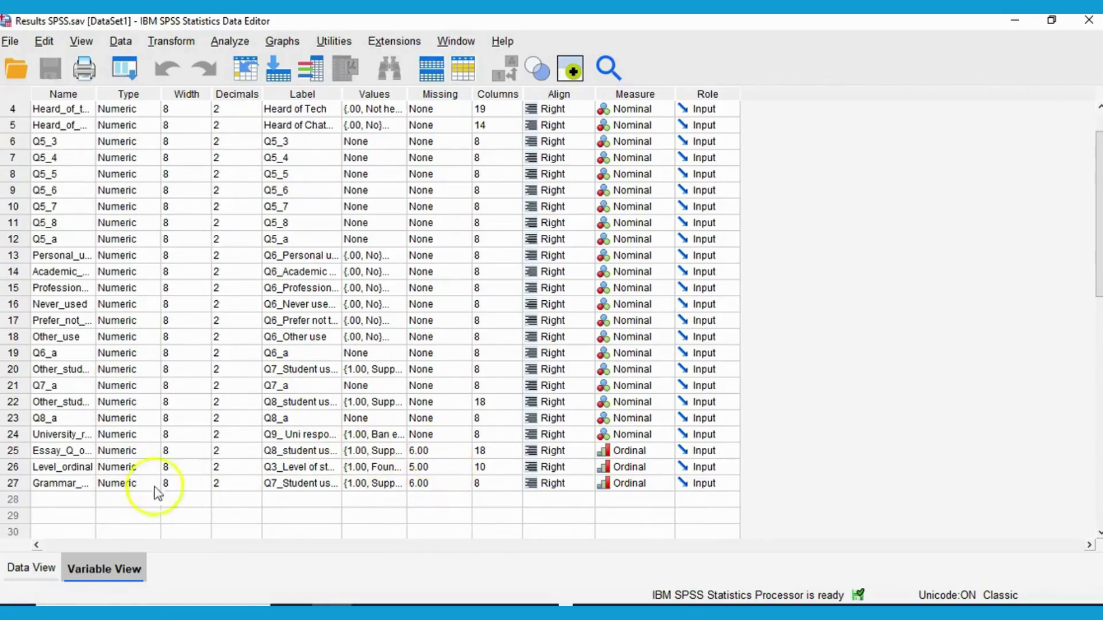
pyautogui.doubleClick(77, 467)
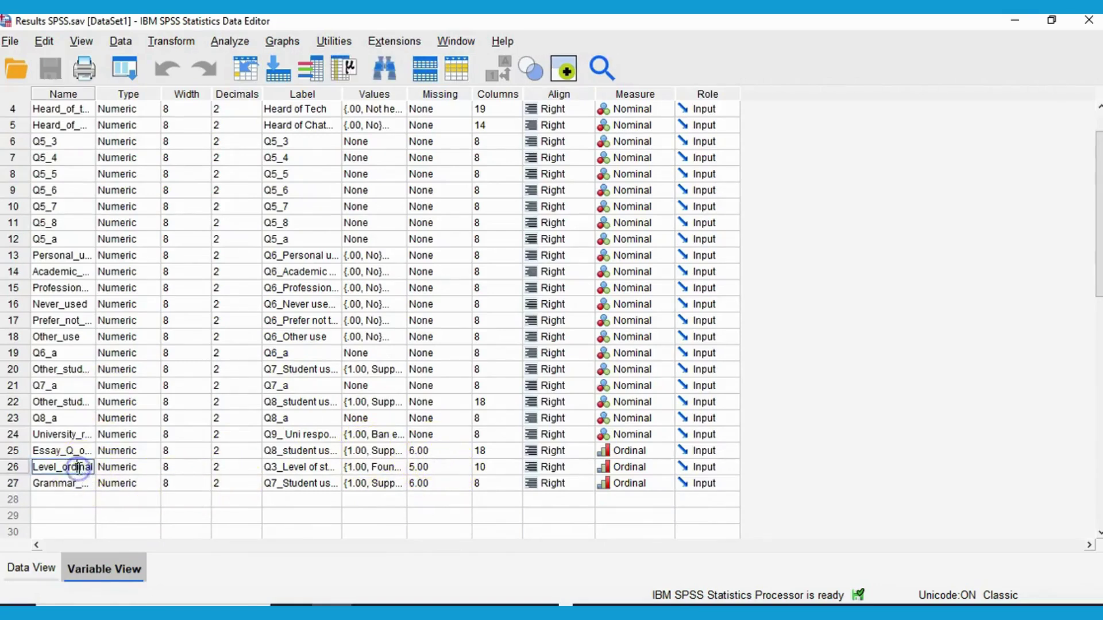
pyautogui.click(372, 467)
pyautogui.click(402, 468)
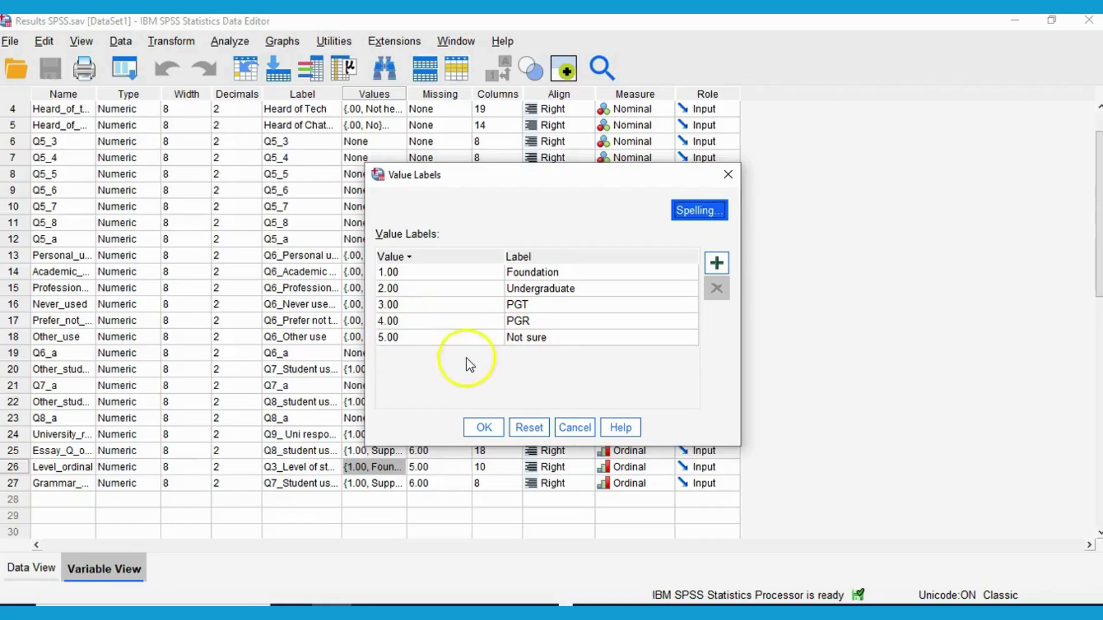
pyautogui.click(484, 426)
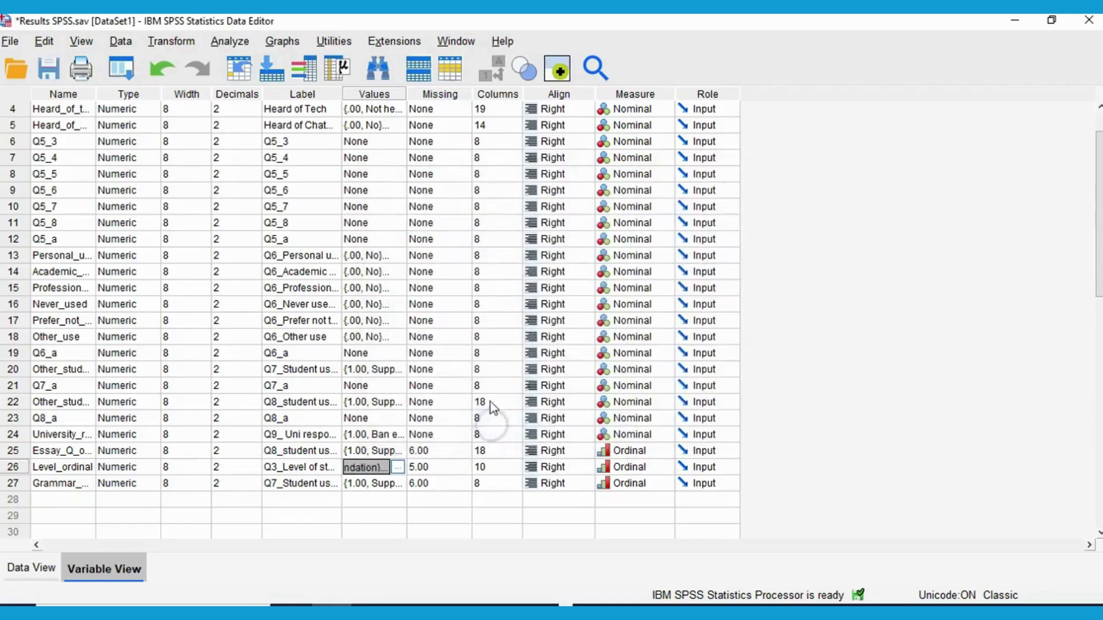
# Confirm Level_ordinal treats 5 as missing, then return to Data View
pyautogui.click(462, 467)
pyautogui.click(462, 467)
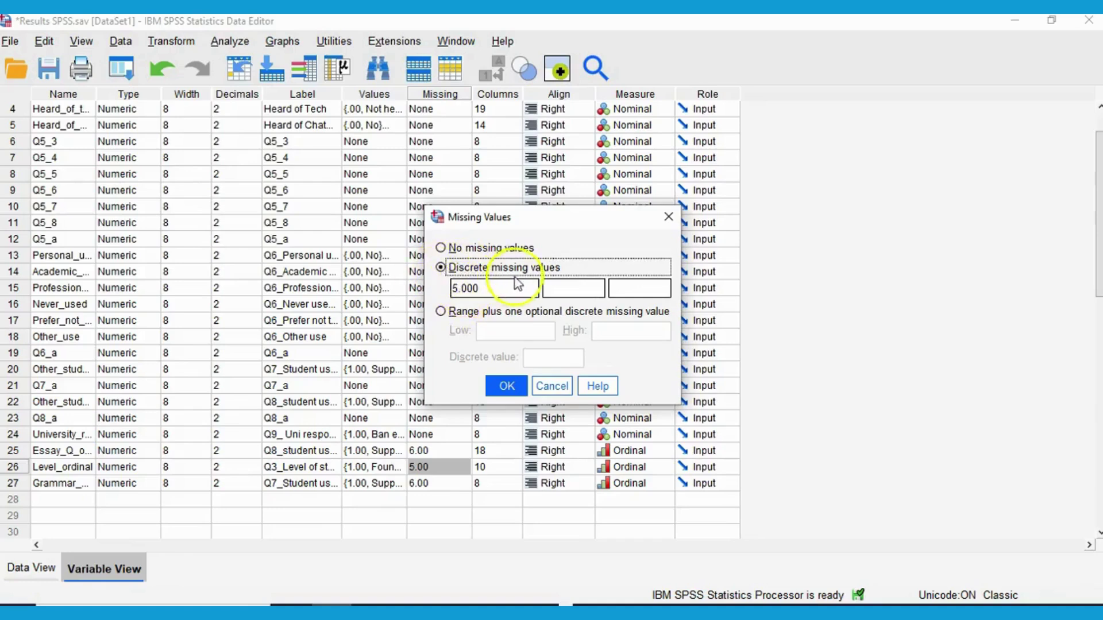
pyautogui.click(668, 217)
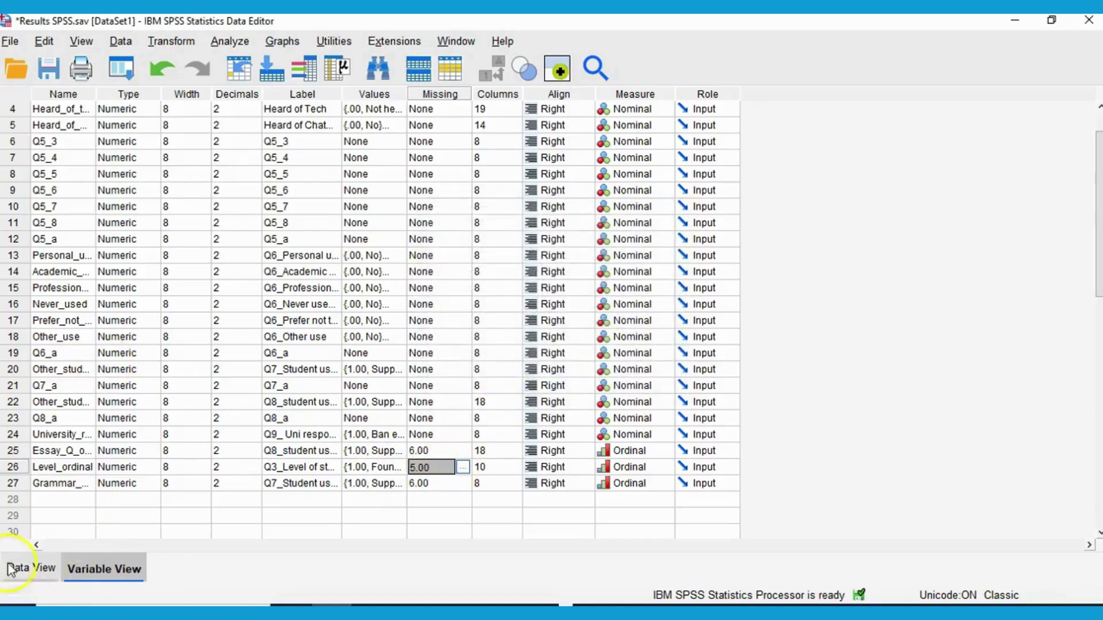
pyautogui.click(29, 569)
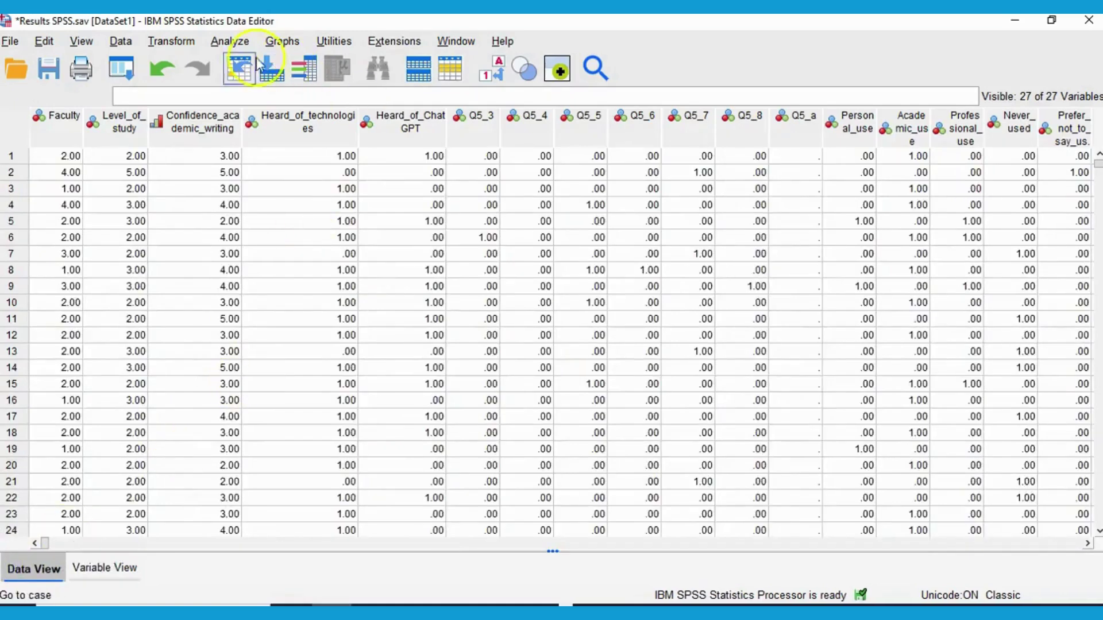
# Open Analyze > Descriptive Statistics > Crosstabs and move the dialog aside
pyautogui.click(240, 44)
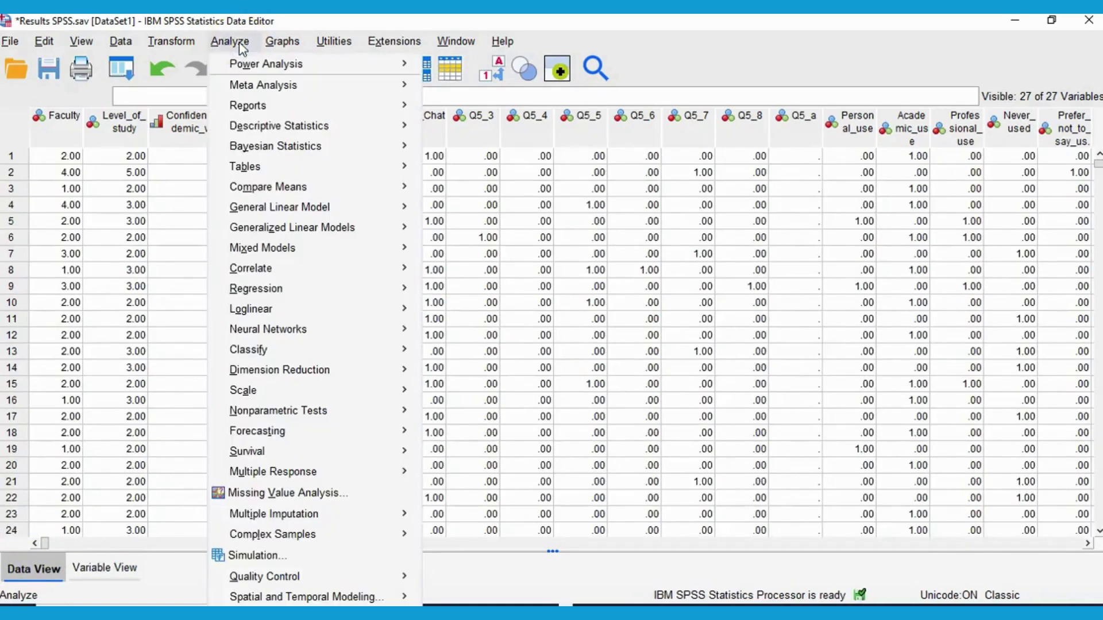
pyautogui.click(294, 128)
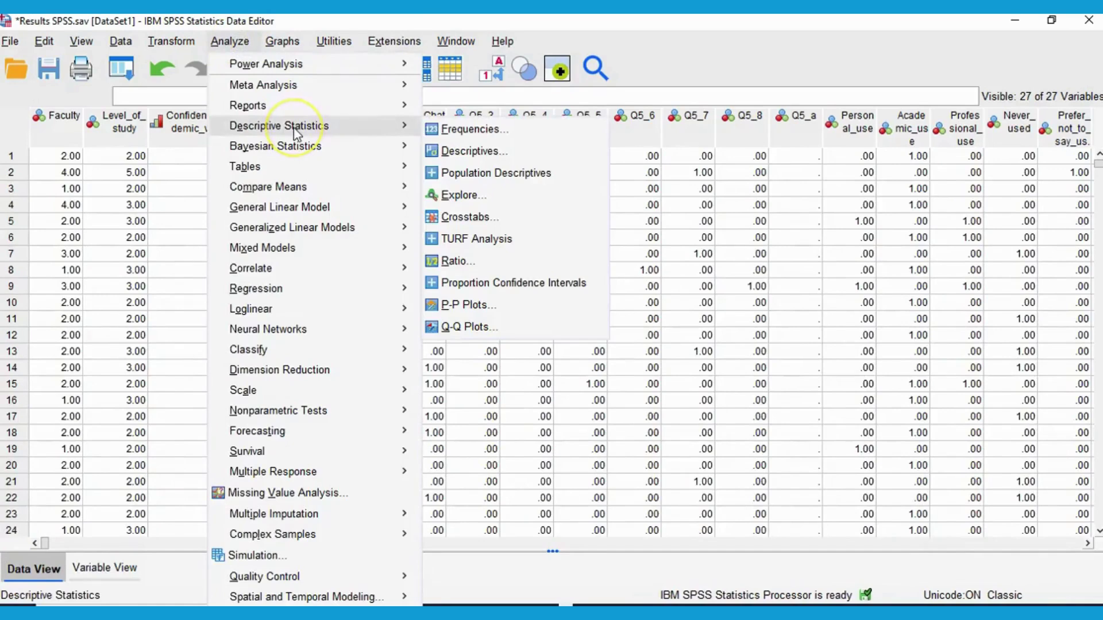
pyautogui.click(470, 218)
pyautogui.moveTo(706, 201); pyautogui.dragTo(515, 139)
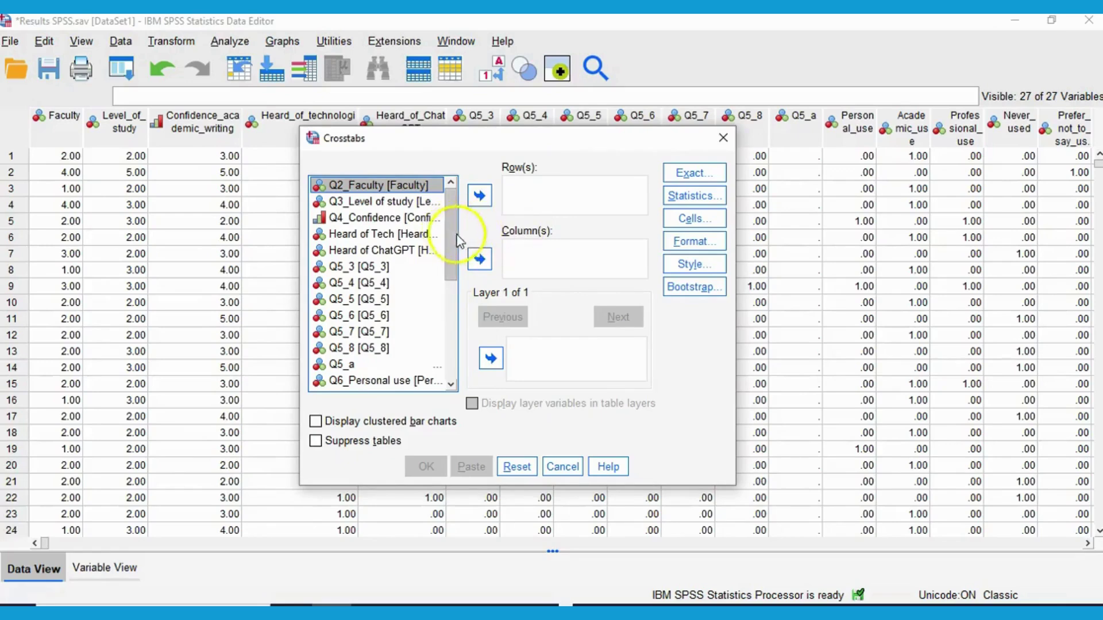
# Put Q4_Confidence in Row(s) and Q3_Level of study in Column(s)
pyautogui.click(356, 217)
pyautogui.click(481, 199)
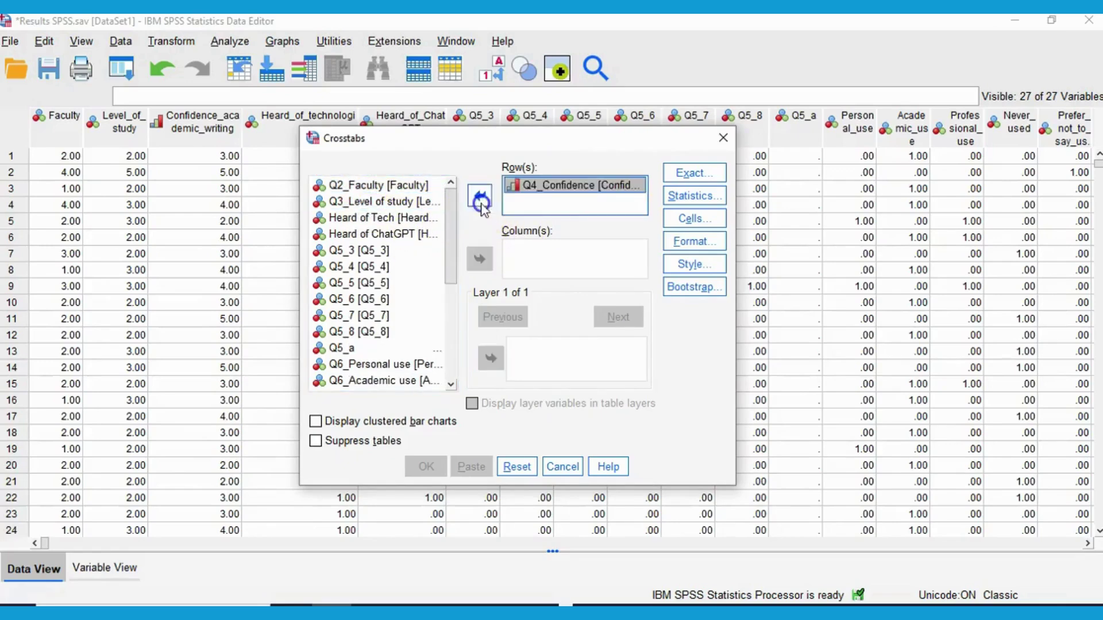
pyautogui.moveTo(451, 225); pyautogui.dragTo(442, 351)
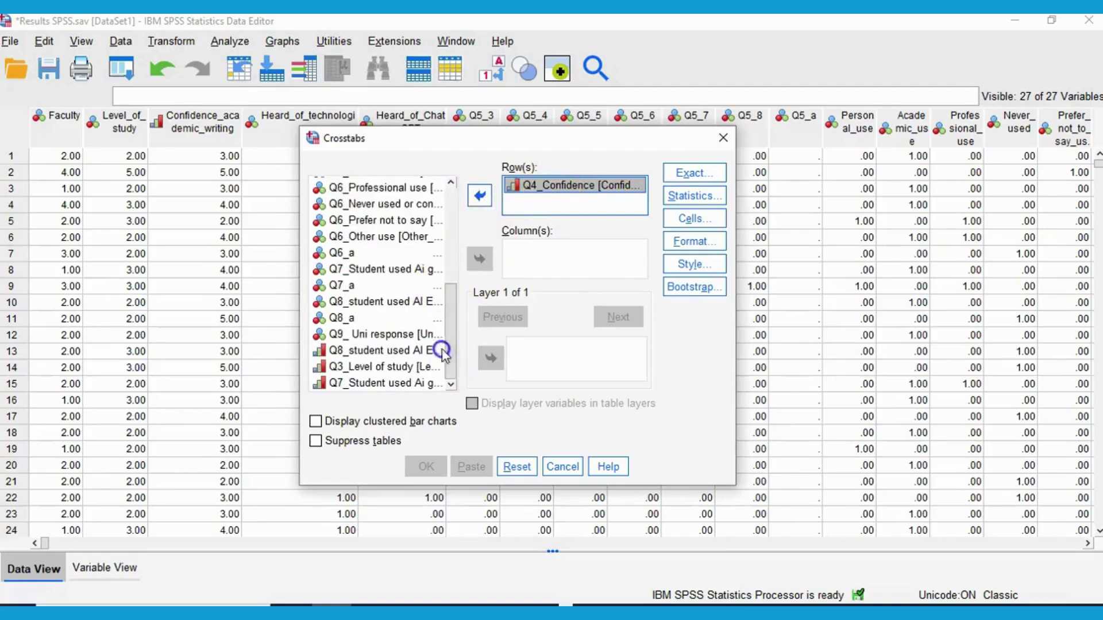
pyautogui.click(377, 367)
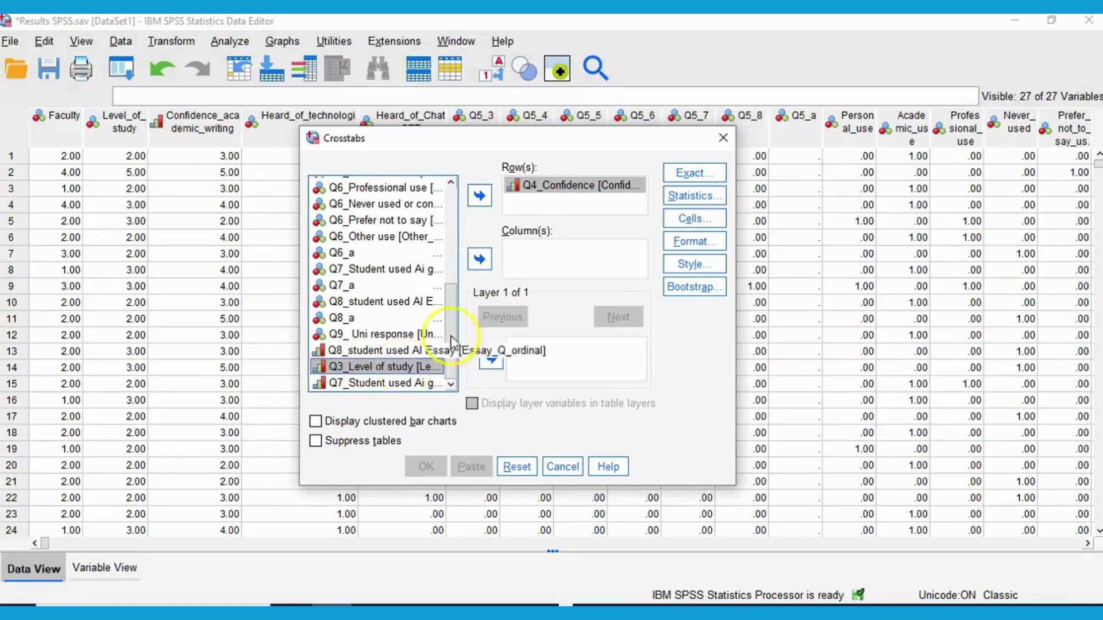
pyautogui.click(479, 261)
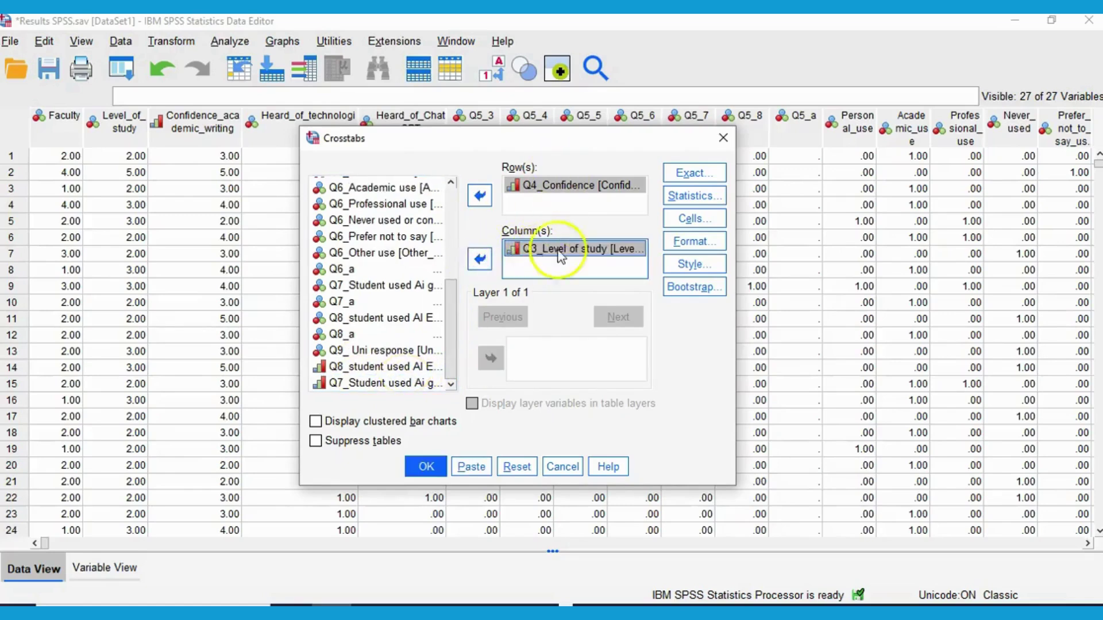
# Request the Gamma statistic and run the crosstab
pyautogui.click(695, 198)
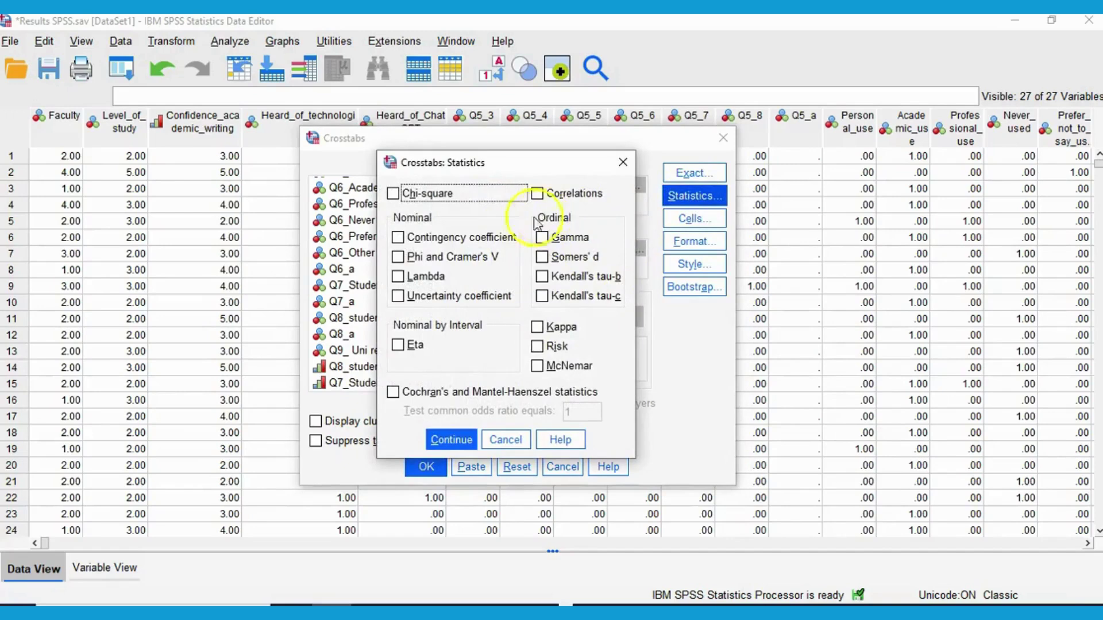
pyautogui.click(542, 239)
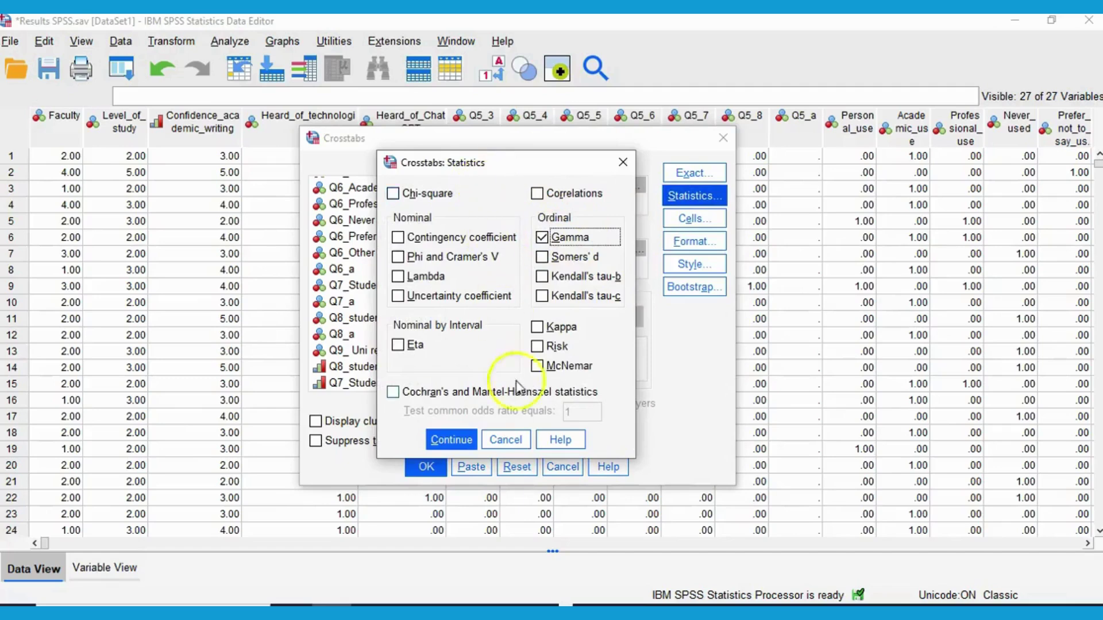
pyautogui.click(451, 444)
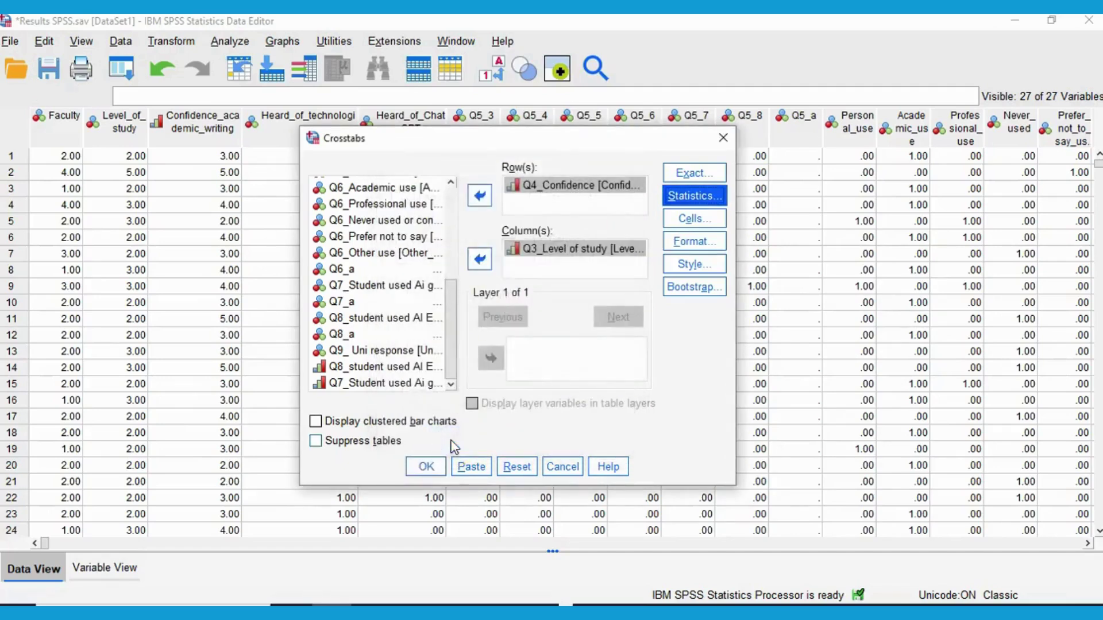
pyautogui.click(440, 468)
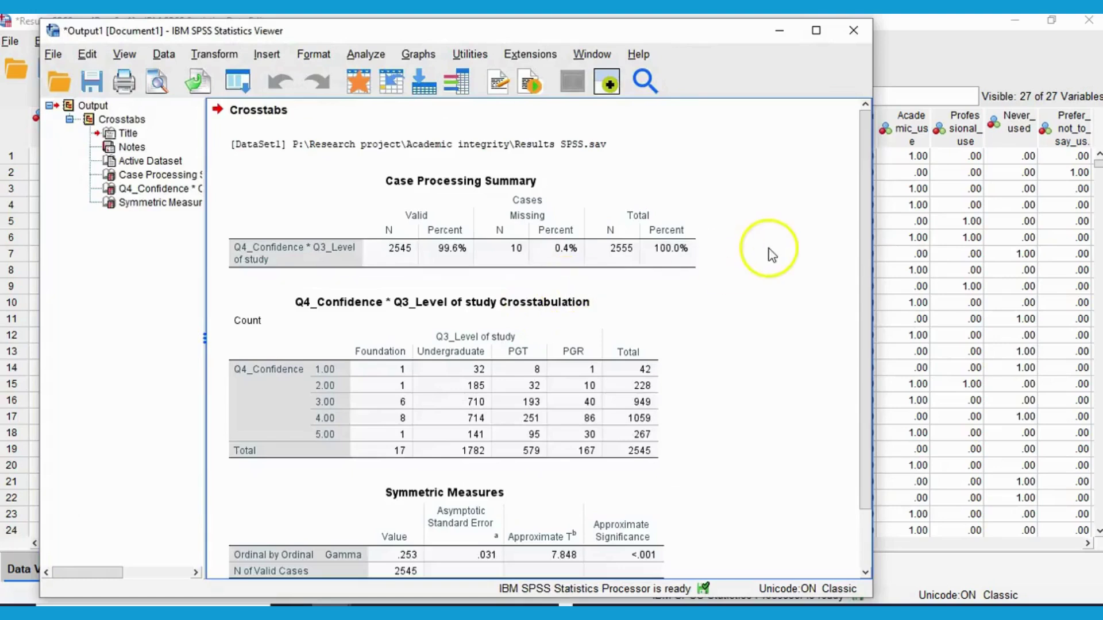
pyautogui.click(546, 305)
pyautogui.click(578, 193)
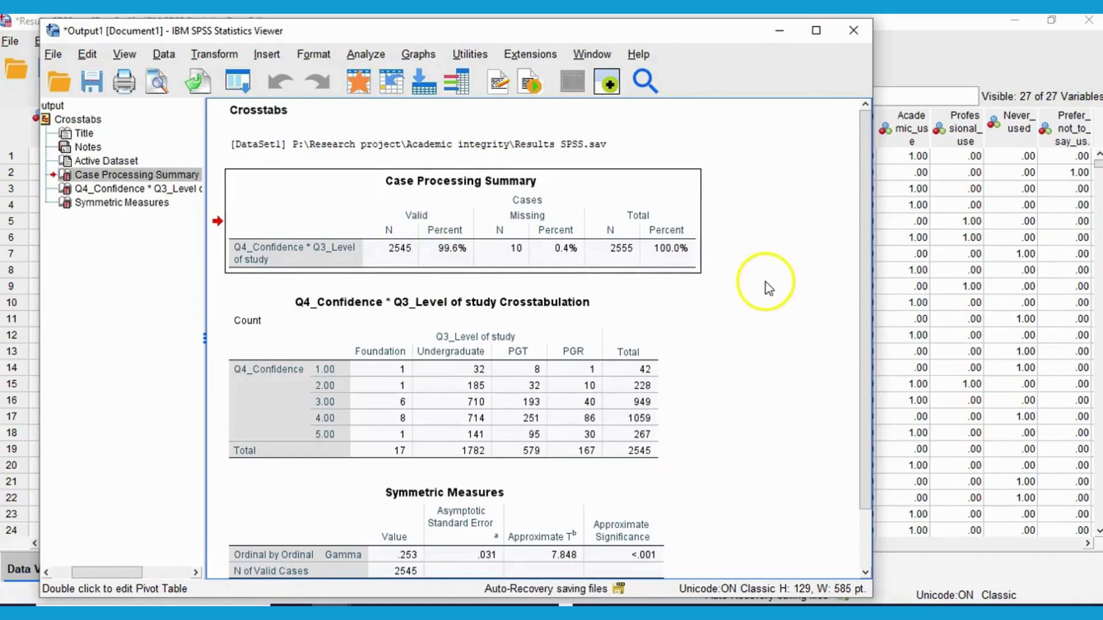
pyautogui.scroll(-2, 766, 282)
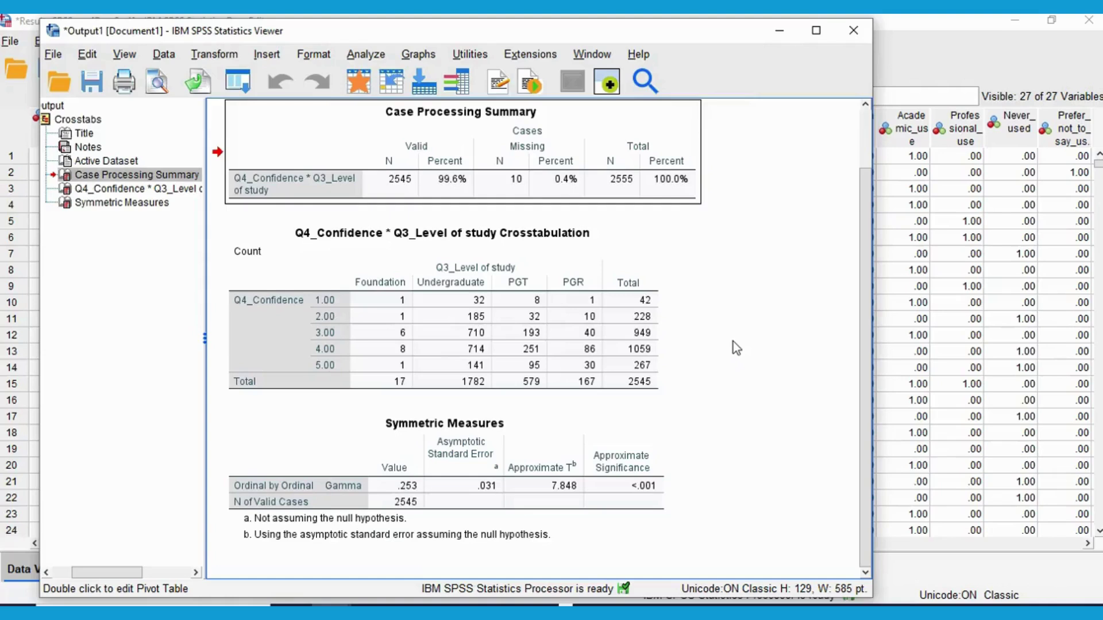
pyautogui.click(599, 487)
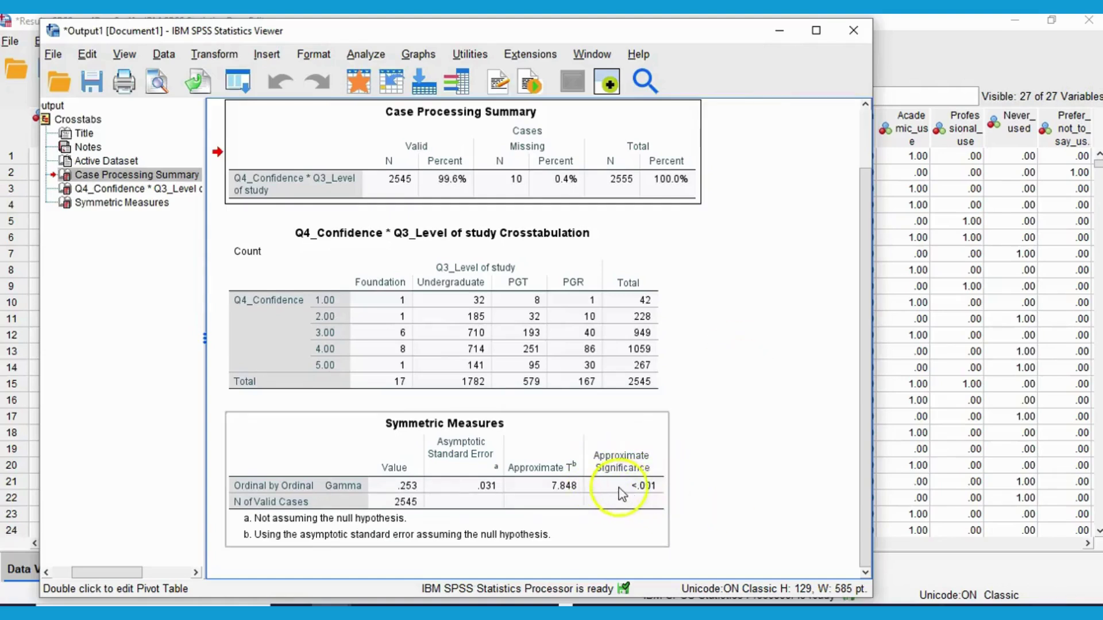
pyautogui.click(684, 490)
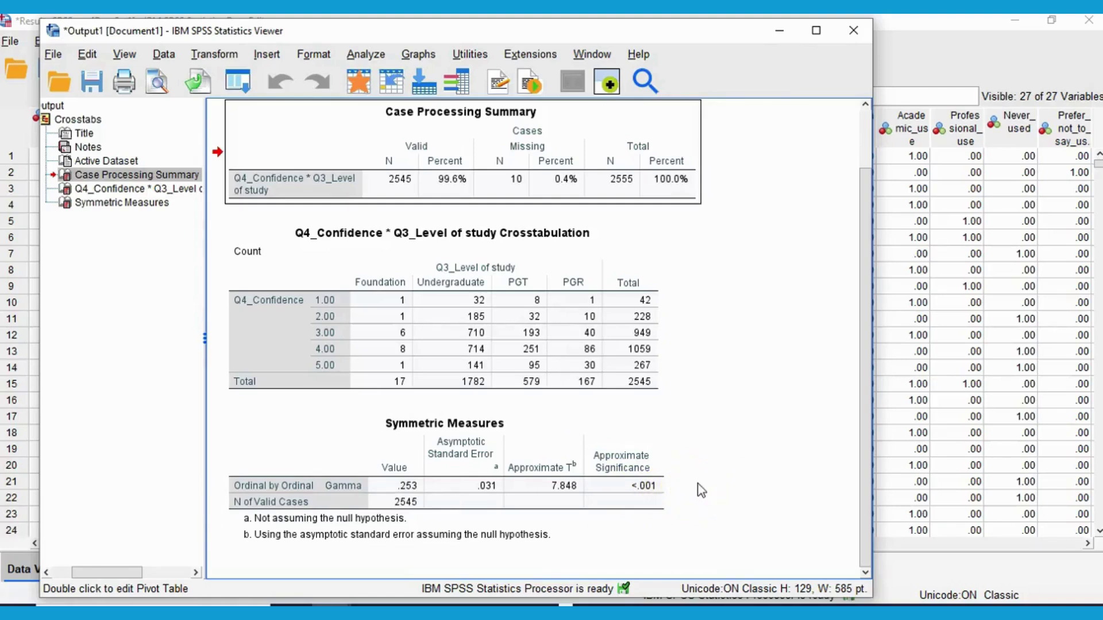
pyautogui.click(405, 345)
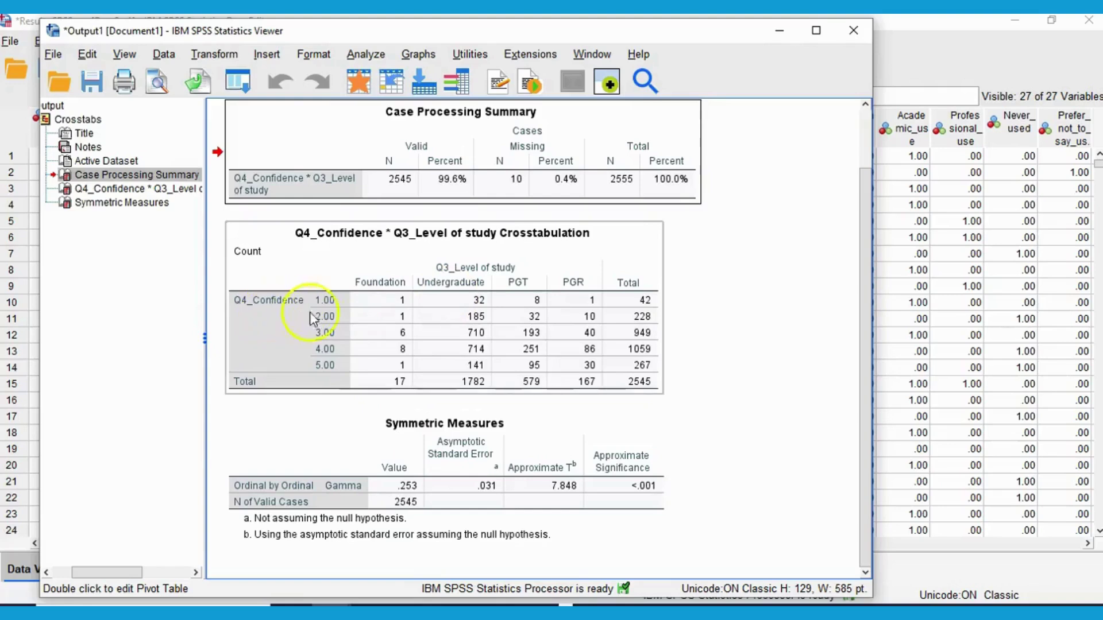
pyautogui.click(677, 437)
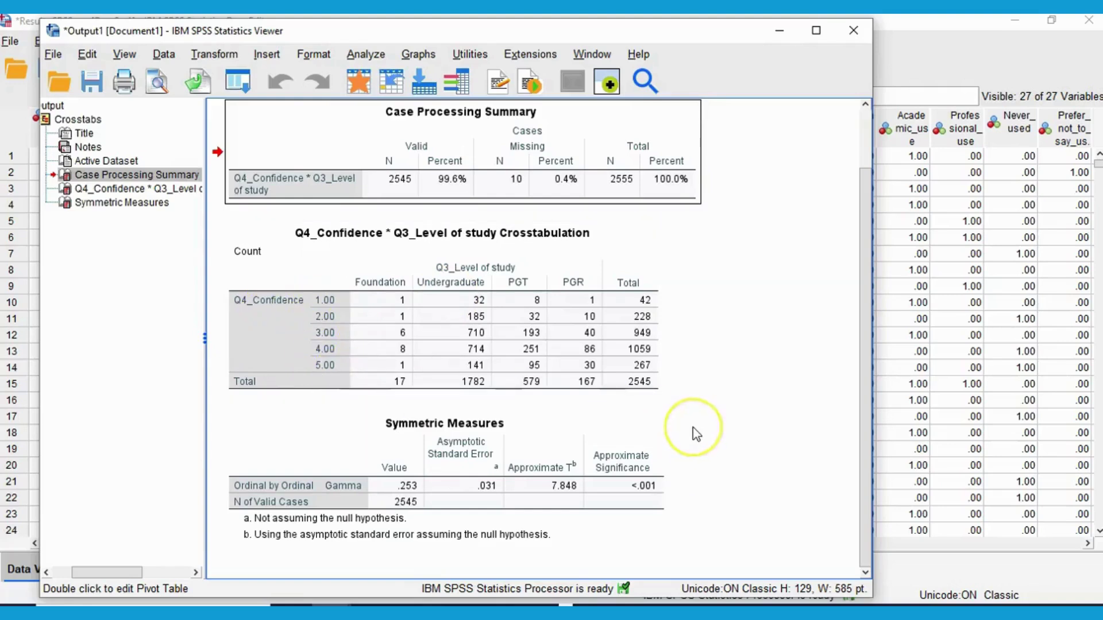
pyautogui.click(683, 412)
# Select the Symmetric Measures table and open it for editing
pyautogui.click(554, 457)
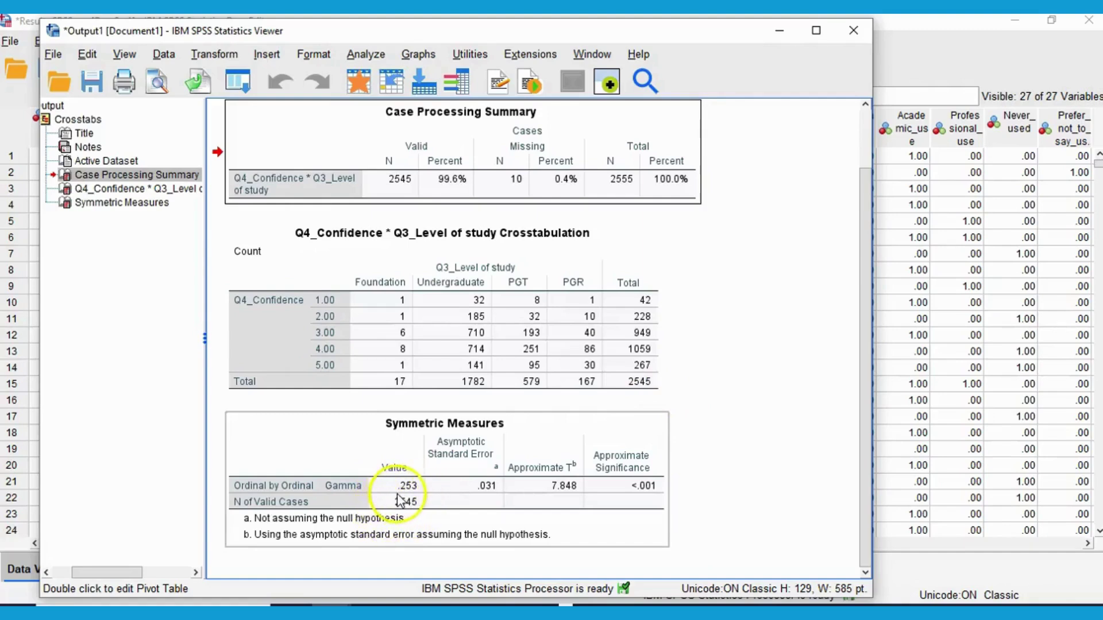
pyautogui.doubleClick(420, 490)
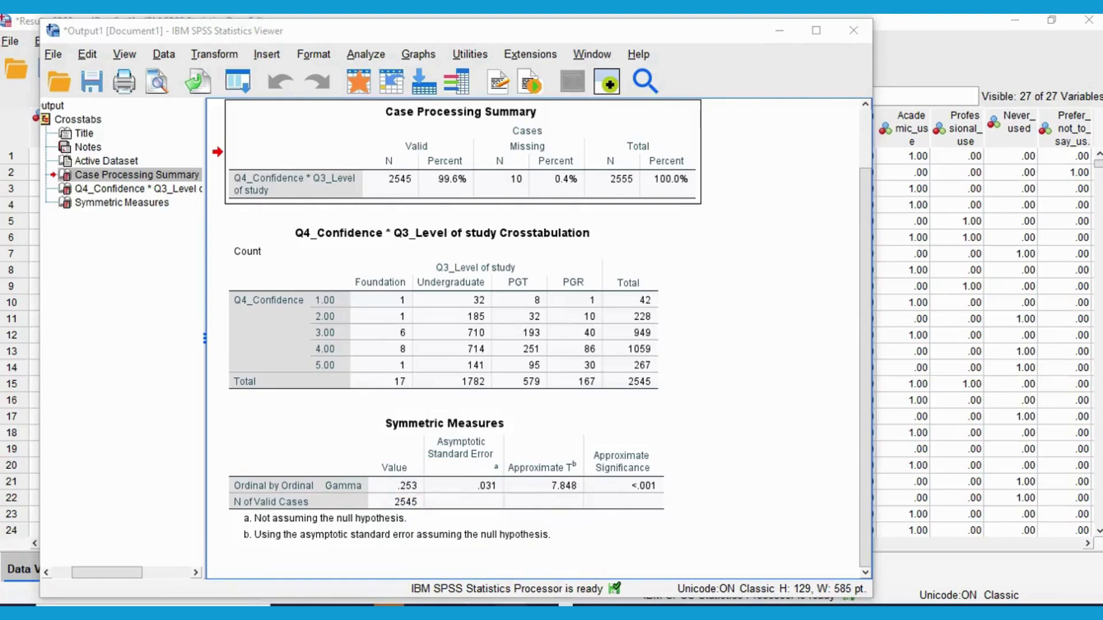
pyautogui.click(395, 500)
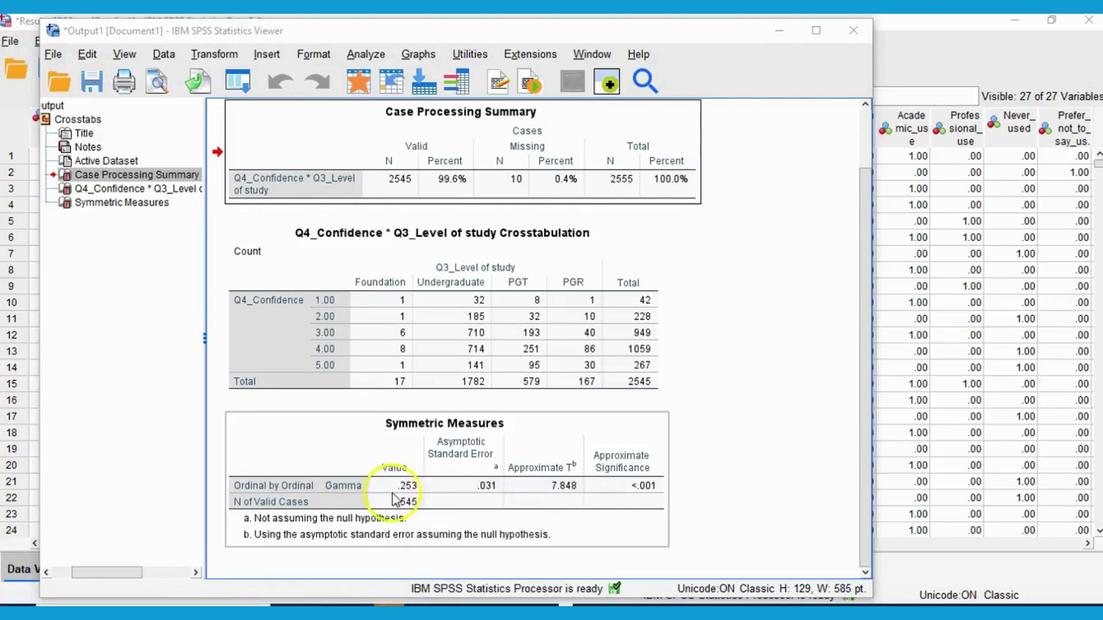